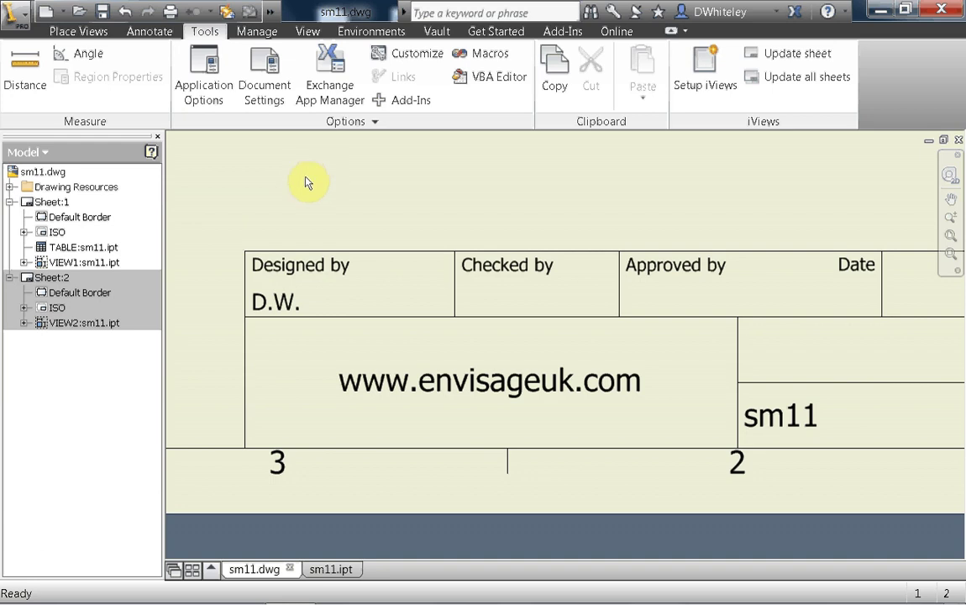
# Zoom and pan until all of Sheet 1 is visible, including the flat pattern and bend table
pyautogui.scroll(-5, 321, 193)
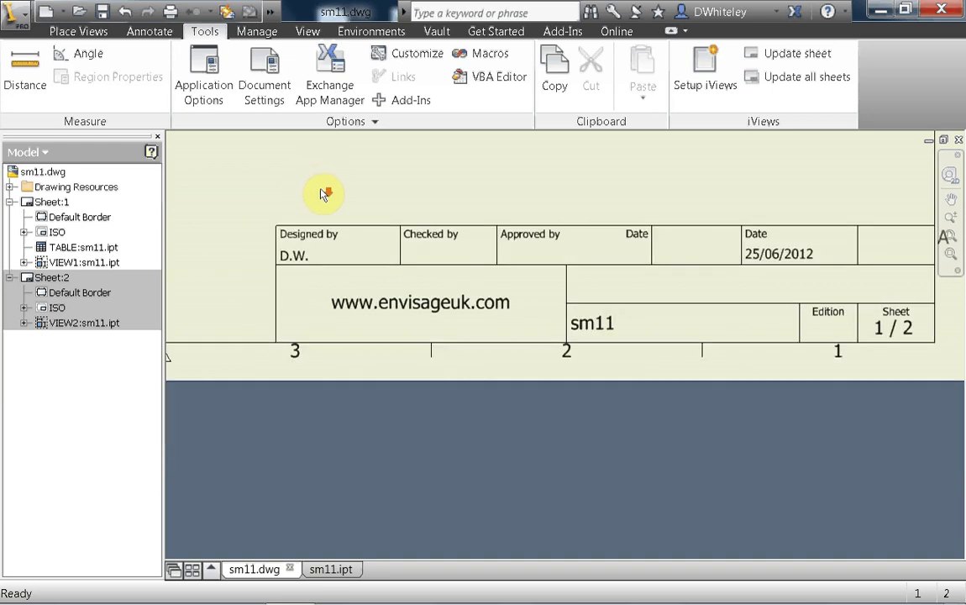
pyautogui.moveTo(319, 190); pyautogui.dragTo(550, 345, button='middle')
pyautogui.scroll(-2, 465, 286)
pyautogui.moveTo(465, 286)
pyautogui.mouseDown(button='middle')
pyautogui.moveTo(528, 391)
pyautogui.moveTo(601, 318)
pyautogui.moveTo(602, 326)
pyautogui.mouseUp(button='middle')
pyautogui.scroll(3, 602, 326)
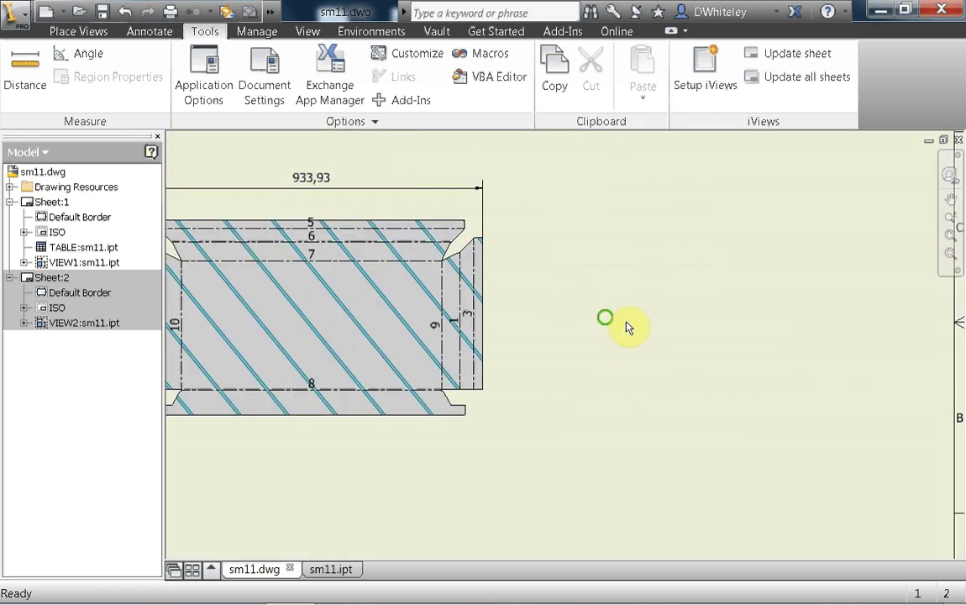
pyautogui.scroll(-3, 674, 323)
pyautogui.moveTo(675, 324)
pyautogui.mouseDown(button='middle')
pyautogui.moveTo(621, 324)
pyautogui.moveTo(602, 308)
pyautogui.mouseUp(button='middle')
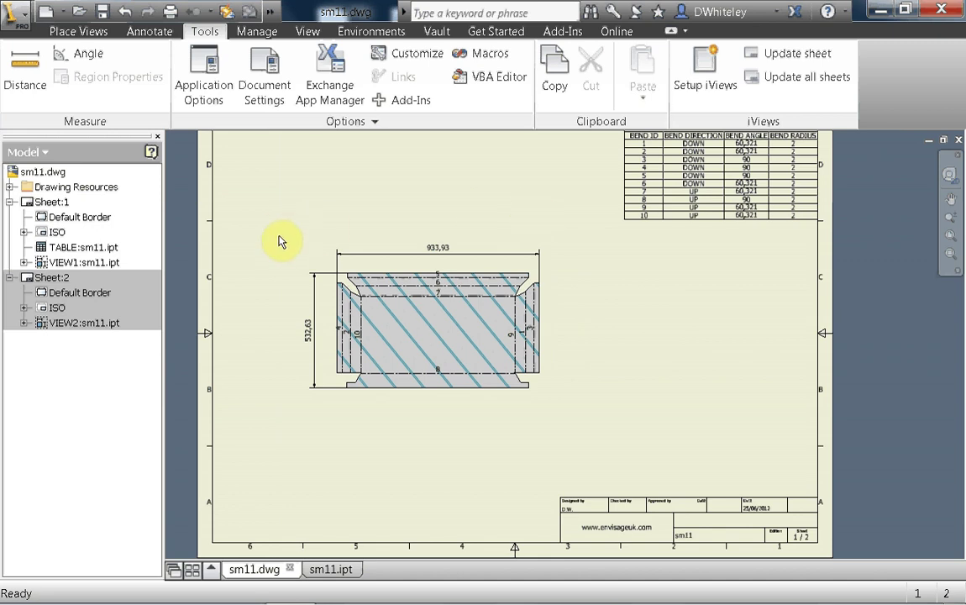
pyautogui.moveTo(545, 210)
pyautogui.mouseDown(button='middle')
pyautogui.moveTo(550, 230)
pyautogui.moveTo(551, 214)
pyautogui.mouseUp(button='middle')
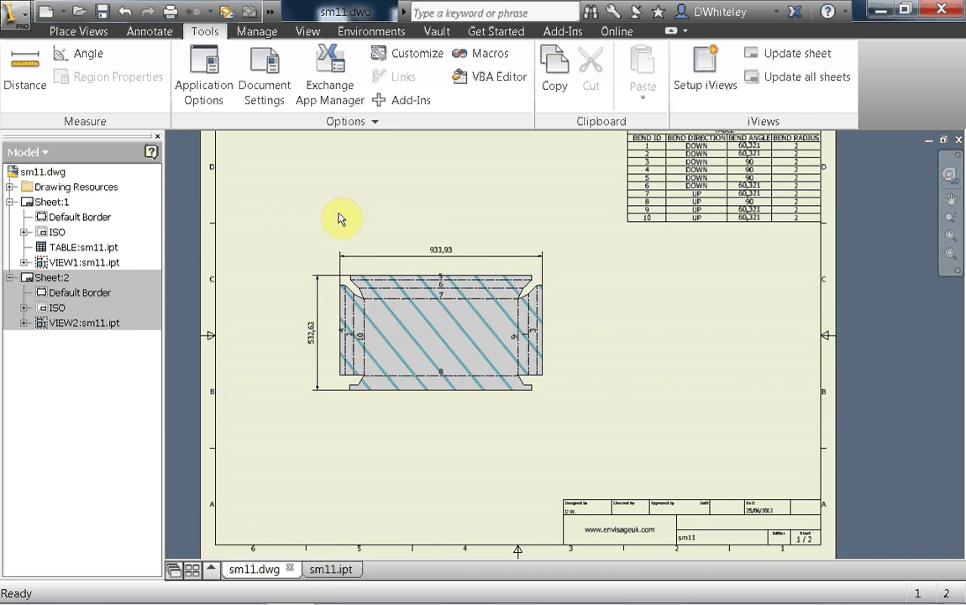
pyautogui.moveTo(344, 218); pyautogui.dragTo(331, 212, button='middle')
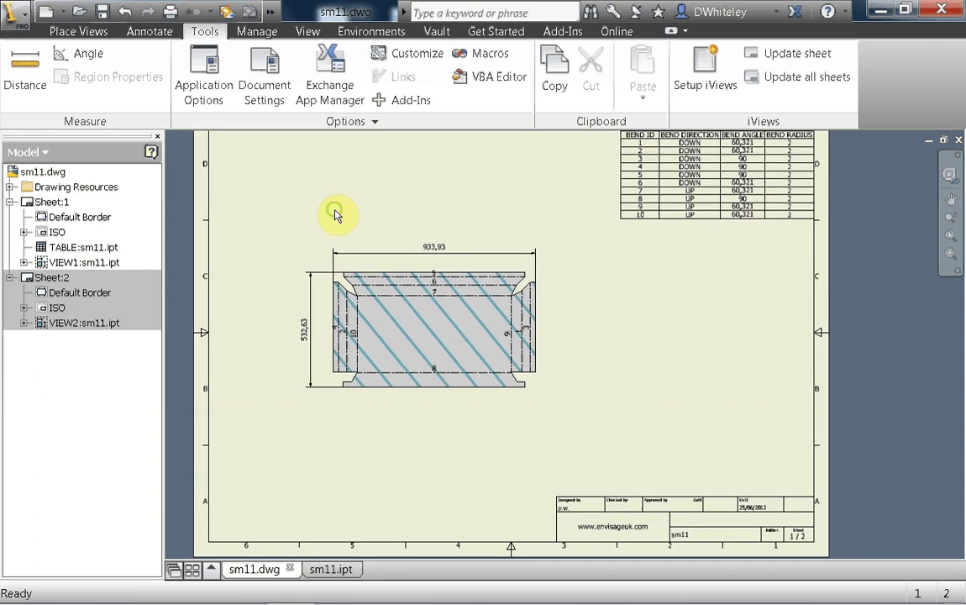
# Launch Setup iViews from the iViews panel on the Tools tab
pyautogui.click(67, 32)
pyautogui.click(205, 32)
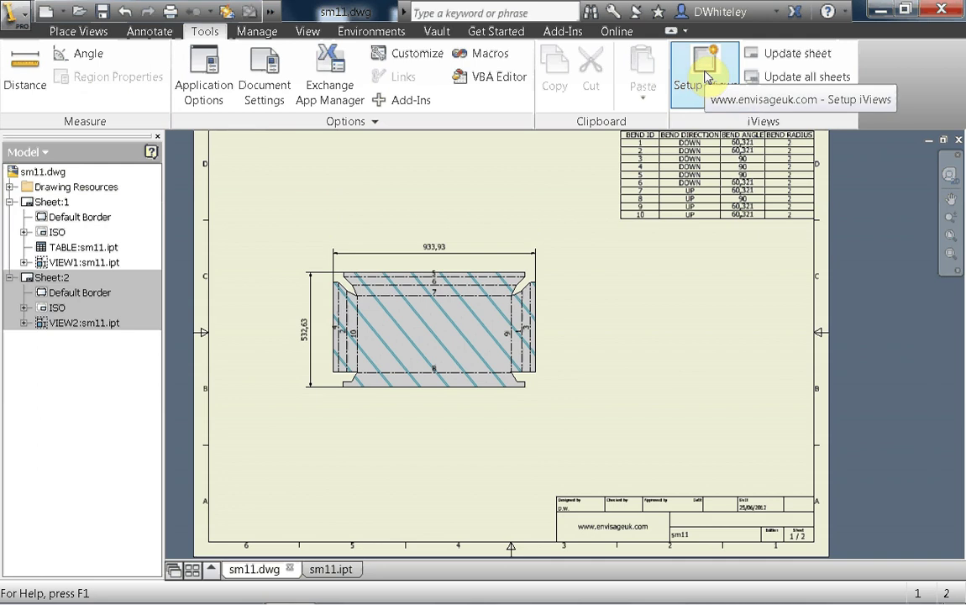
pyautogui.click(759, 56)
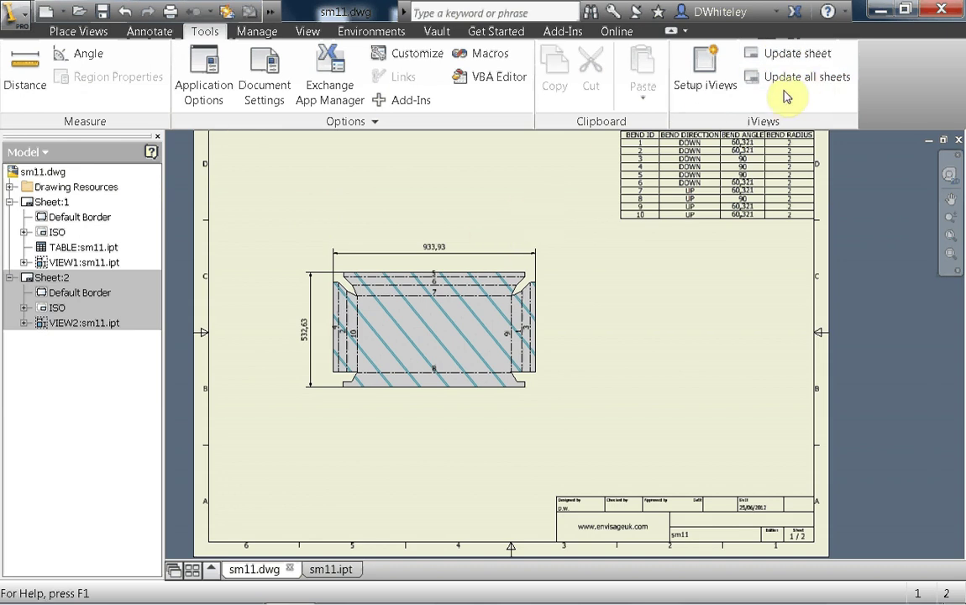
# Start iViews setup and move the 'Update this view on save?' prompt above the part view
pyautogui.click(711, 78)
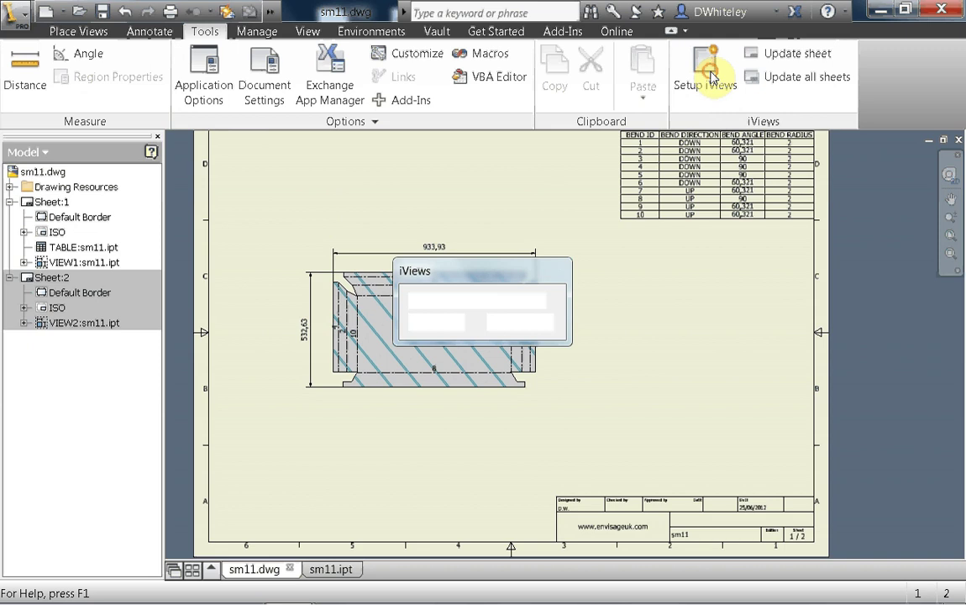
pyautogui.moveTo(492, 279); pyautogui.dragTo(487, 166)
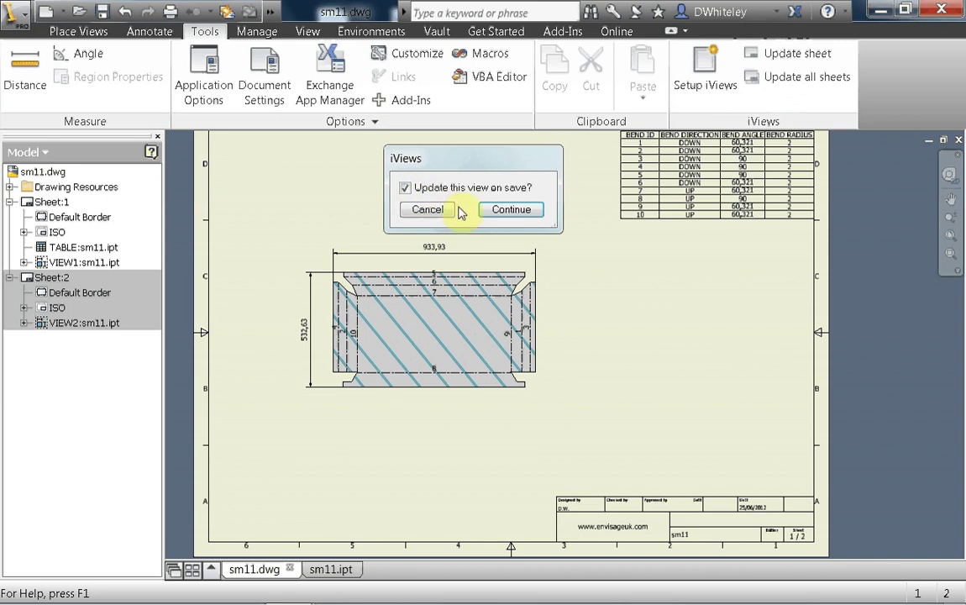
# Continue, pick the sheet 1 part view, and draw a two-corner target rectangle around it
pyautogui.click(507, 212)
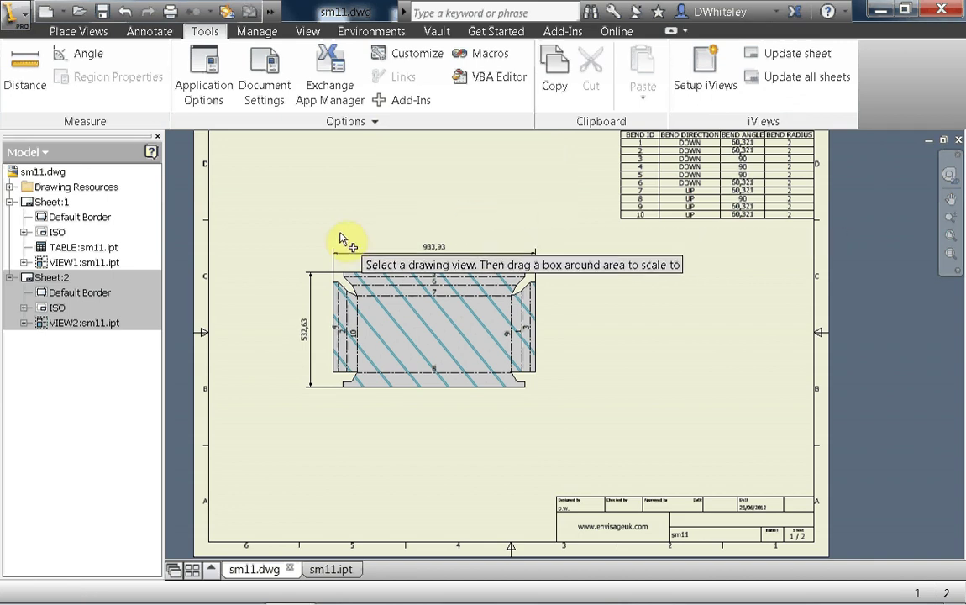
pyautogui.click(371, 267)
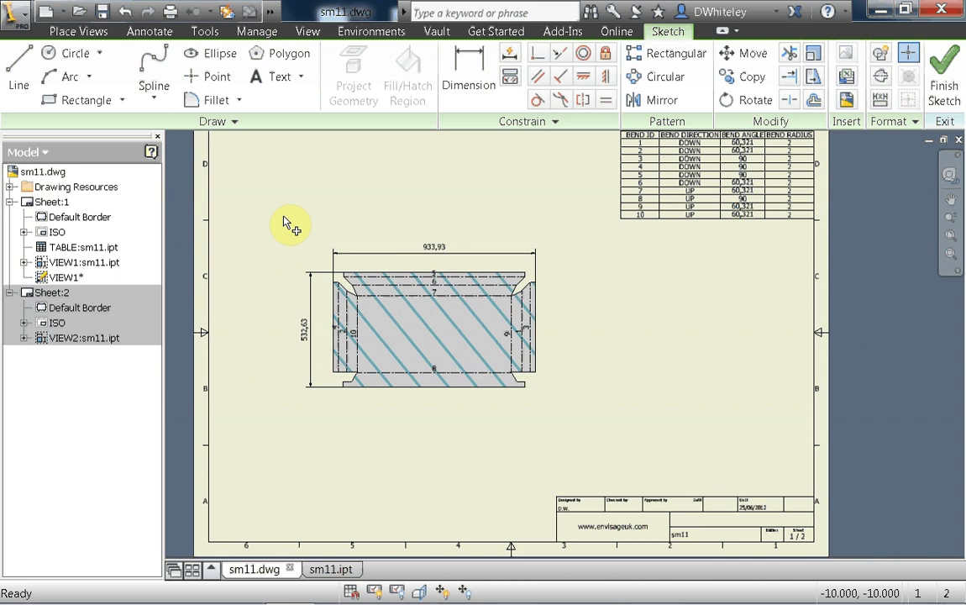
pyautogui.click(260, 163)
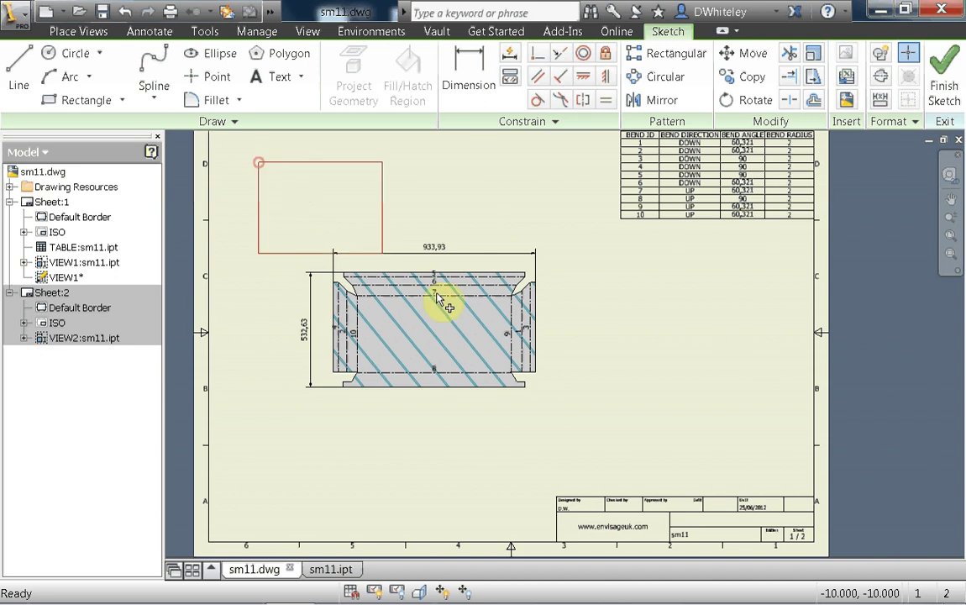
pyautogui.click(566, 406)
pyautogui.press('Escape')
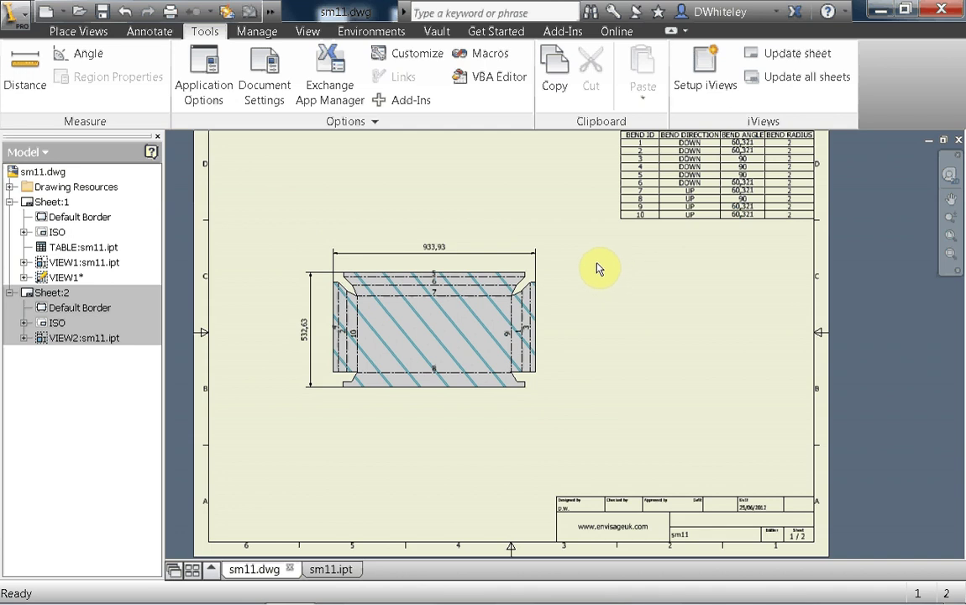
# Run Update sheet to enlarge the part view into its rectangle, then pan to see it
pyautogui.click(766, 55)
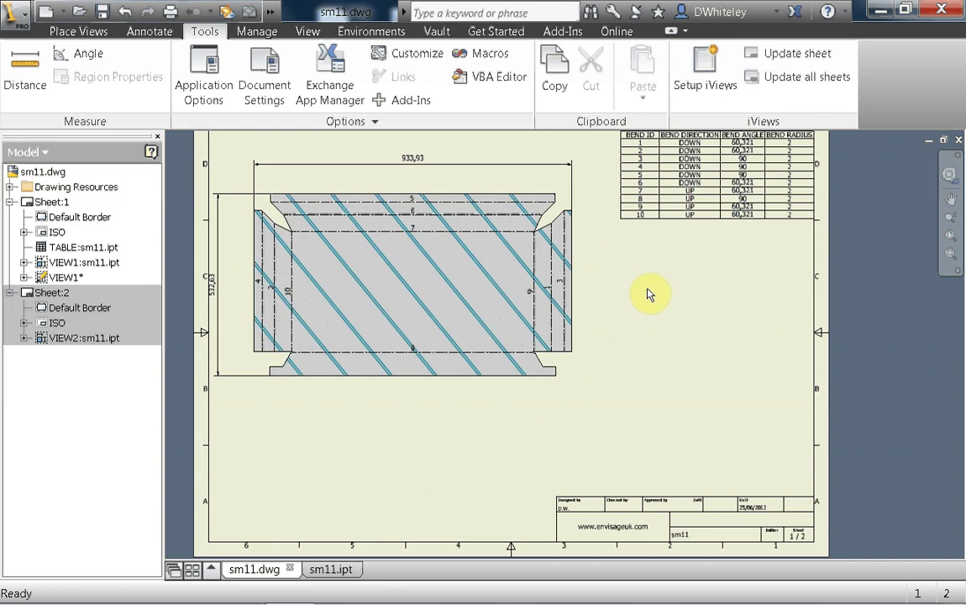
pyautogui.press('F2')
pyautogui.moveTo(677, 347); pyautogui.dragTo(710, 367)
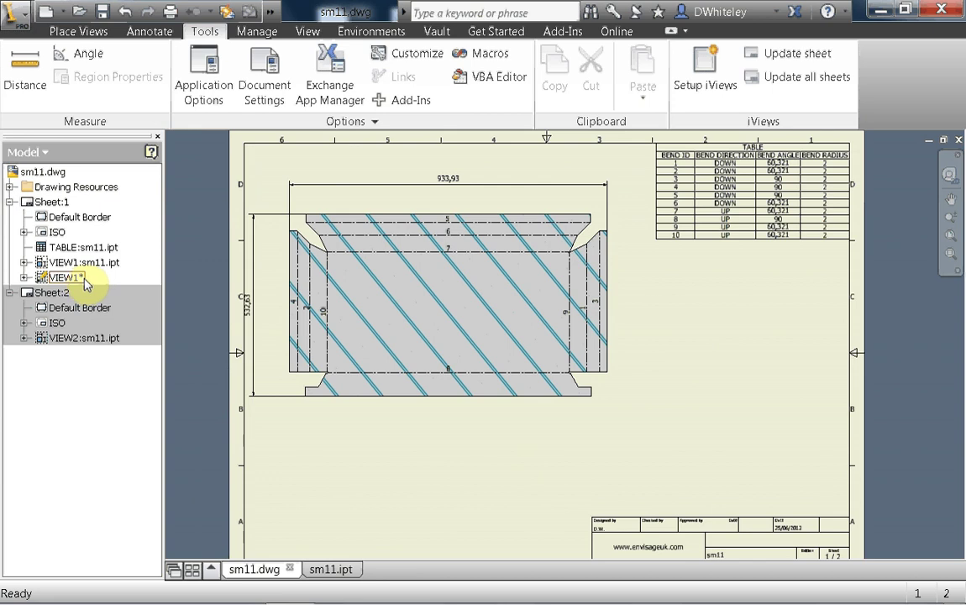
# Pull VIEW1*'s Sketch1 rectangle corner inward, finish the sketch, and save sm11.dwg
pyautogui.click(25, 277)
pyautogui.click(61, 292)
pyautogui.doubleClick(61, 292)
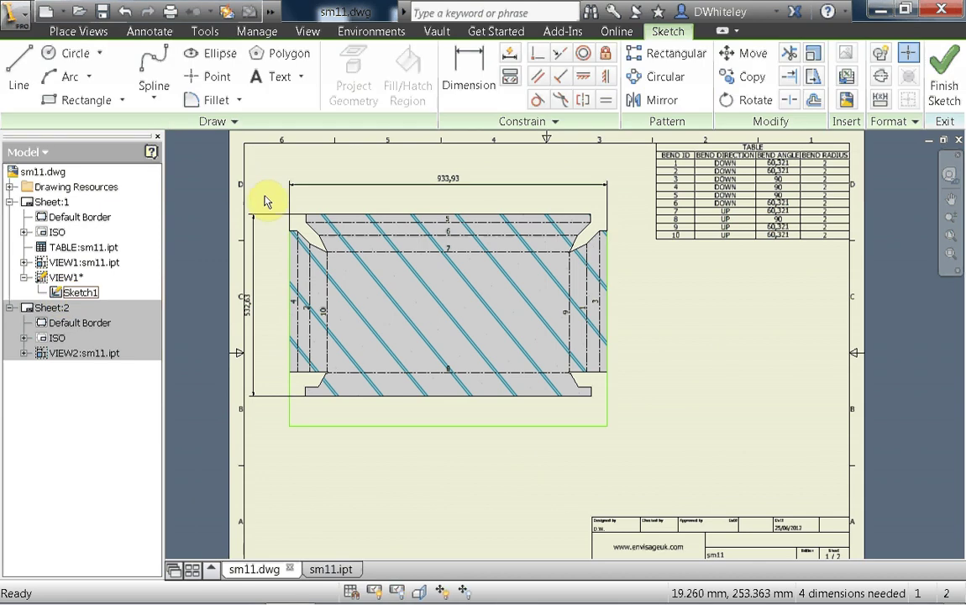
pyautogui.moveTo(288, 183)
pyautogui.mouseDown()
pyautogui.moveTo(316, 217)
pyautogui.moveTo(373, 246)
pyautogui.mouseUp()
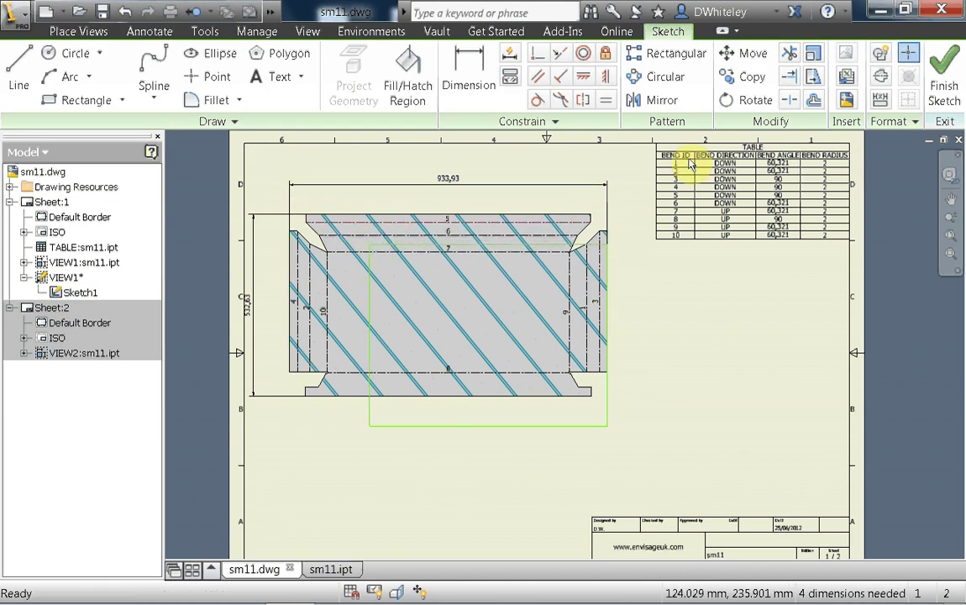
pyautogui.click(944, 81)
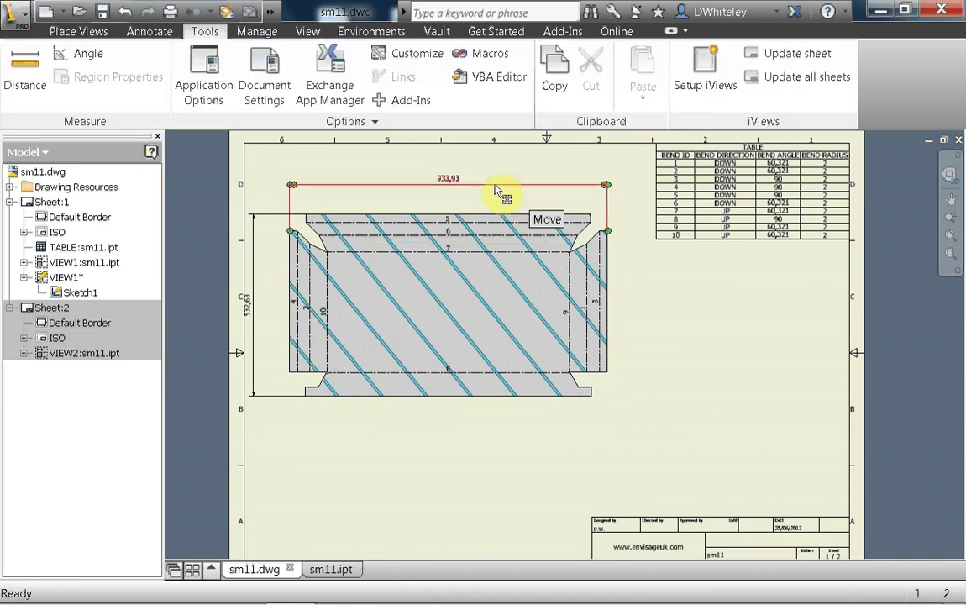
pyautogui.click(100, 12)
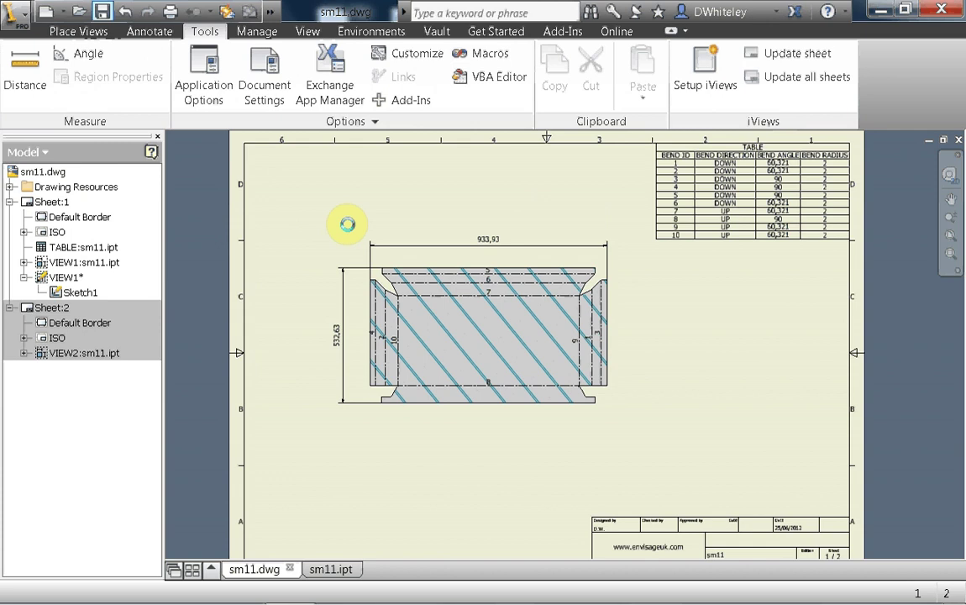
pyautogui.moveTo(344, 227); pyautogui.dragTo(324, 212, button='middle')
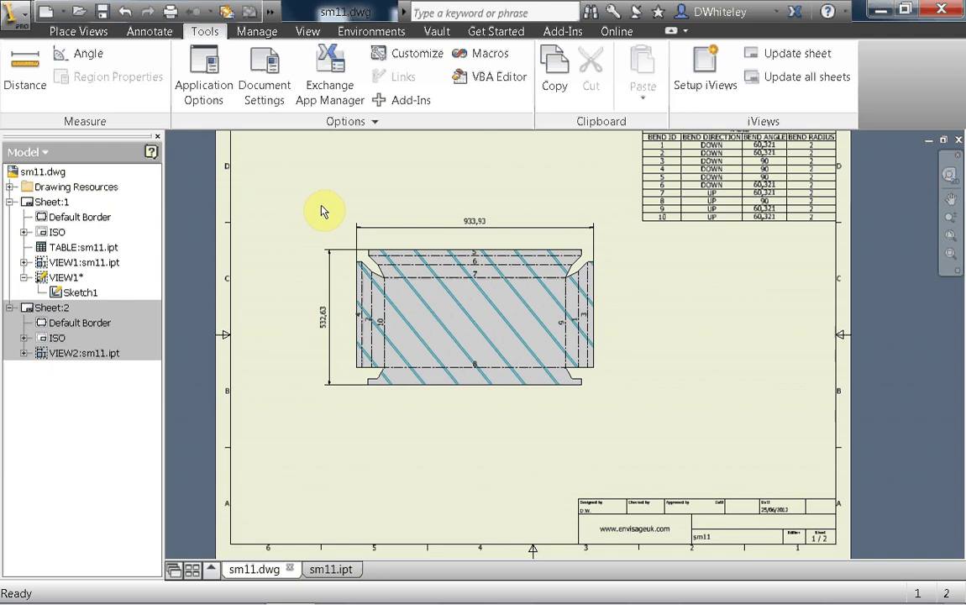
# On Sheet:2, try setting up iViews on the right side view, triggering the base-scale warning
pyautogui.click(48, 308)
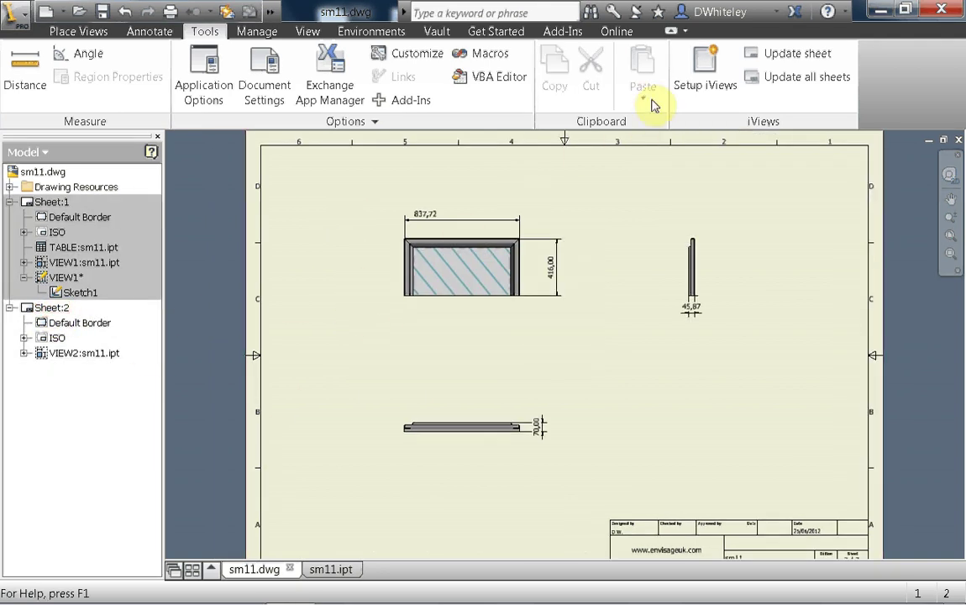
pyautogui.click(698, 74)
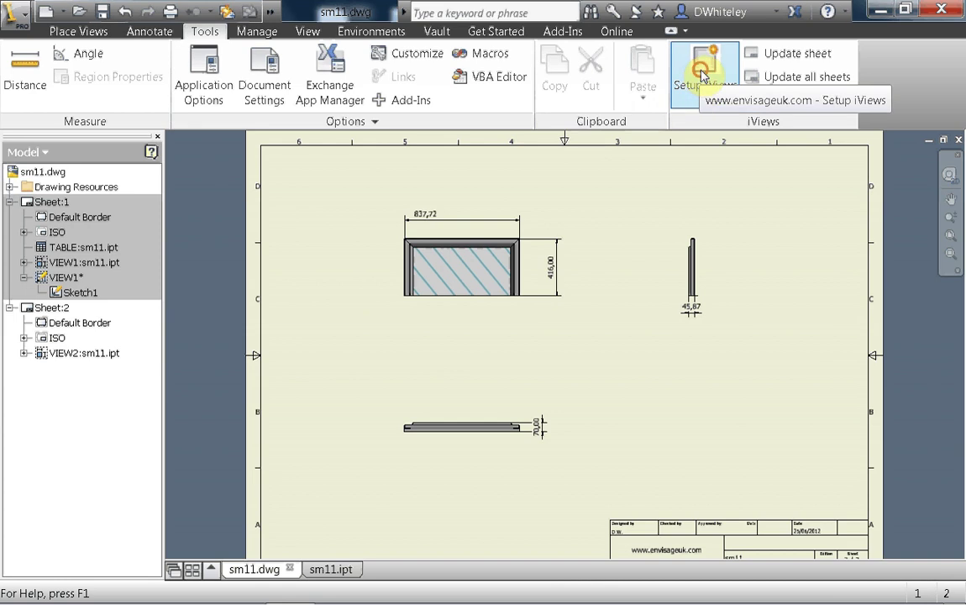
pyautogui.moveTo(473, 273)
pyautogui.mouseDown()
pyautogui.moveTo(538, 155)
pyautogui.moveTo(564, 144)
pyautogui.mouseUp()
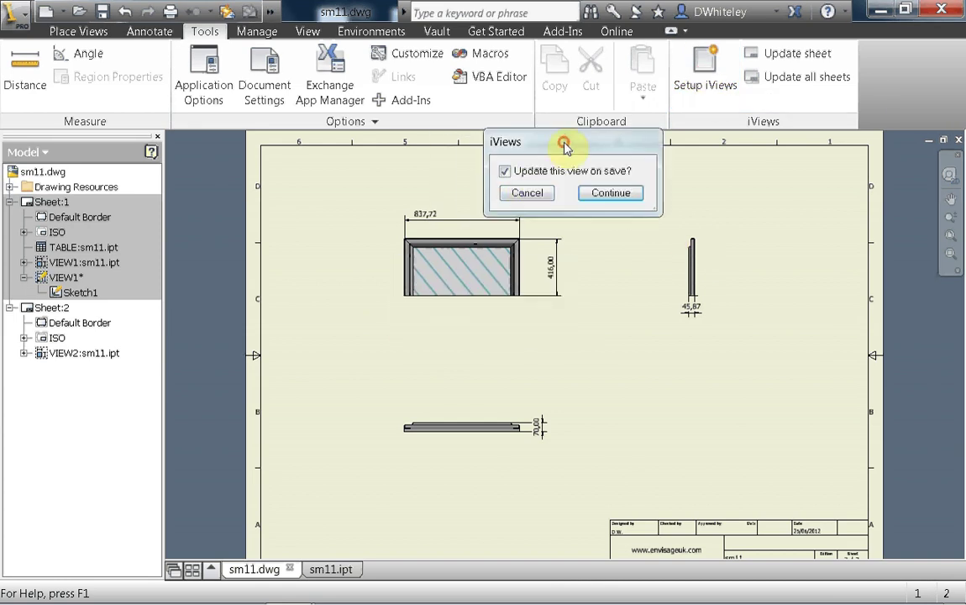
pyautogui.click(596, 196)
pyautogui.click(694, 262)
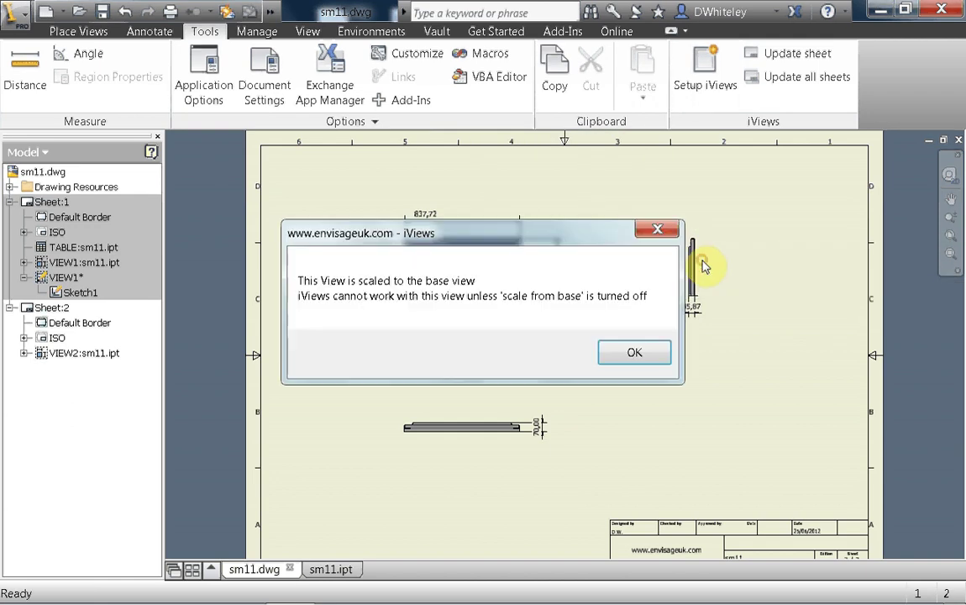
pyautogui.moveTo(612, 241); pyautogui.dragTo(603, 190)
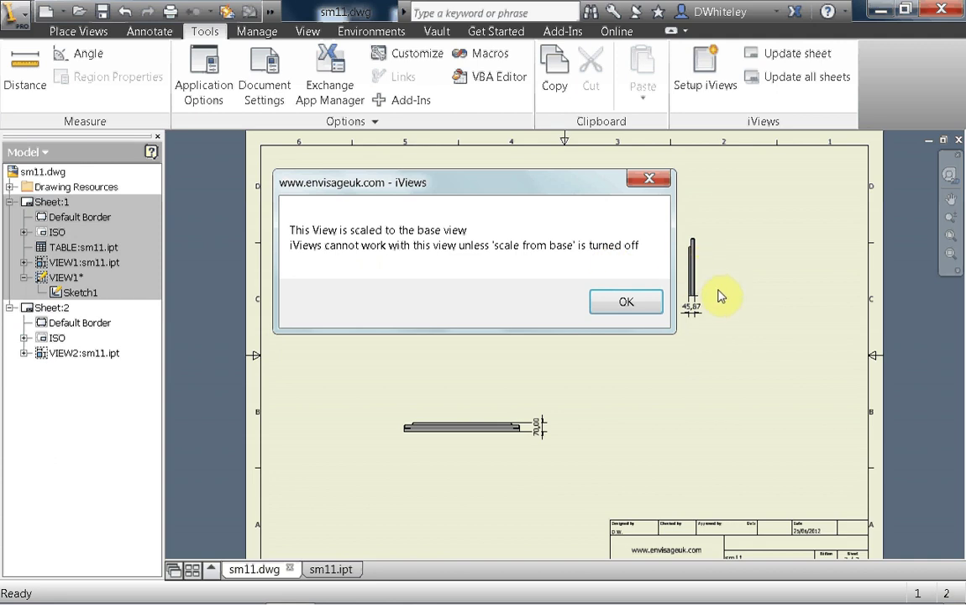
# Dismiss the warning, box the sheet 1 part view as a new iView, and run Update sheet
pyautogui.click(626, 303)
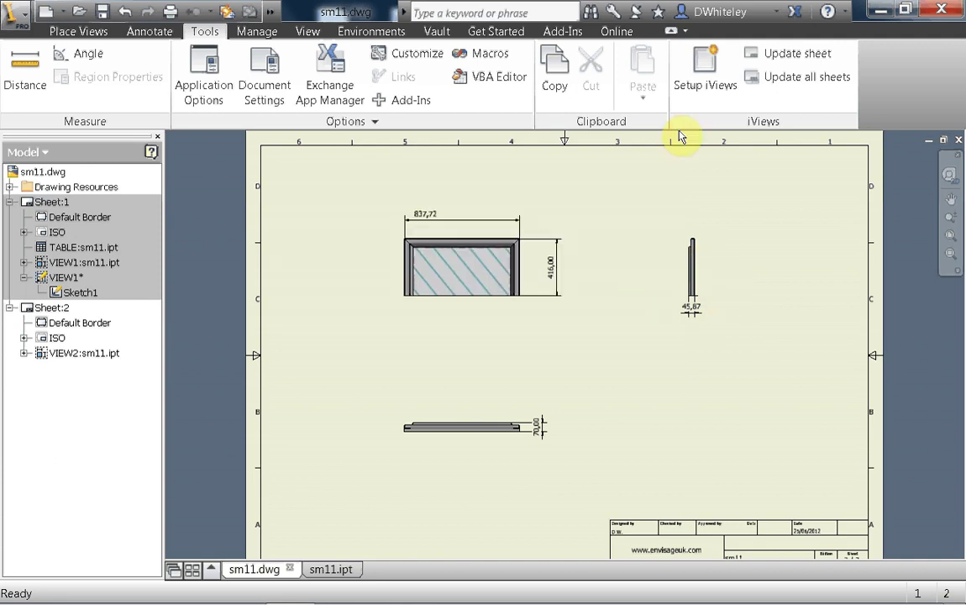
pyautogui.click(704, 67)
pyautogui.moveTo(496, 274); pyautogui.dragTo(297, 158)
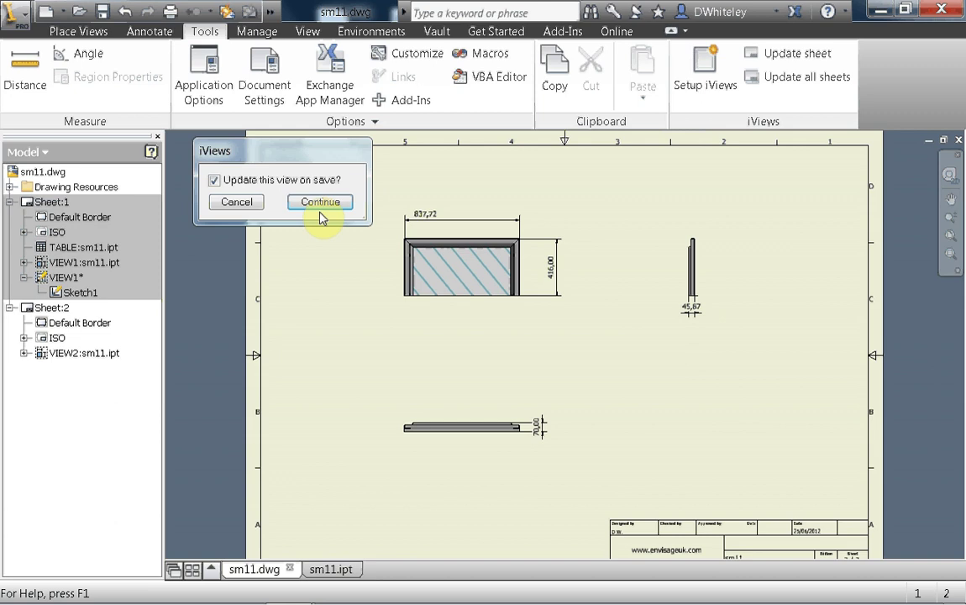
pyautogui.click(330, 200)
pyautogui.click(428, 236)
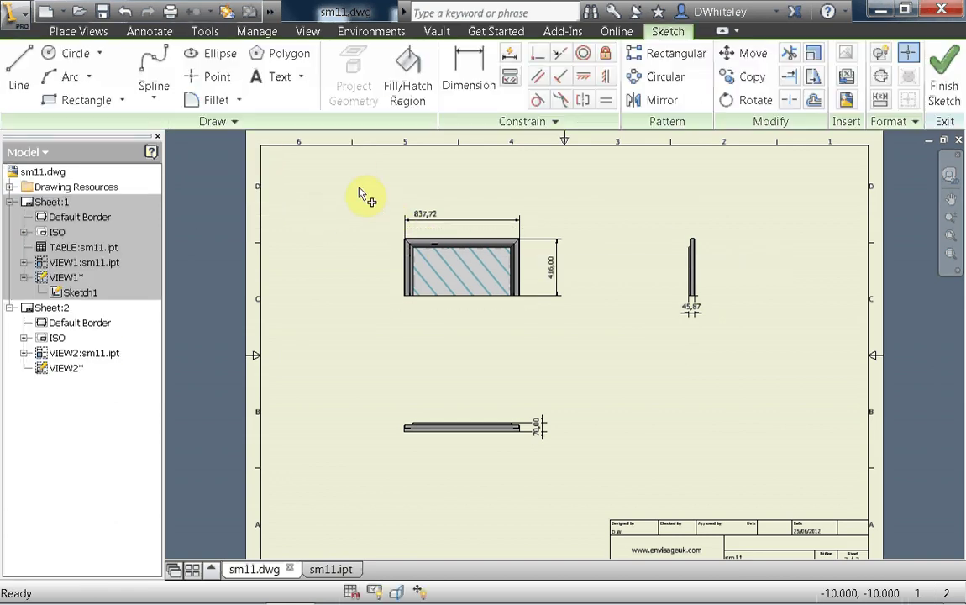
pyautogui.moveTo(358, 186); pyautogui.dragTo(578, 335)
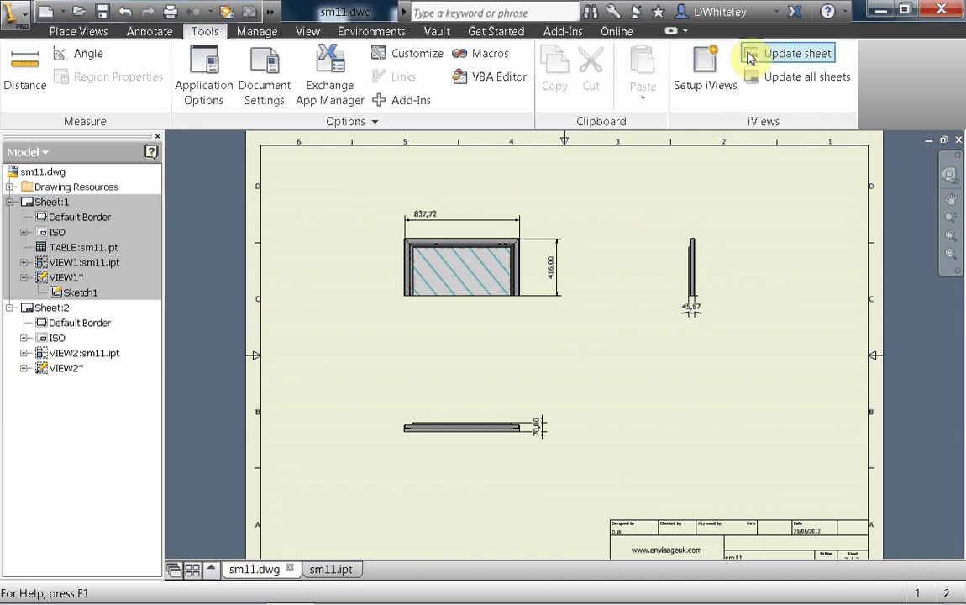
pyautogui.click(767, 55)
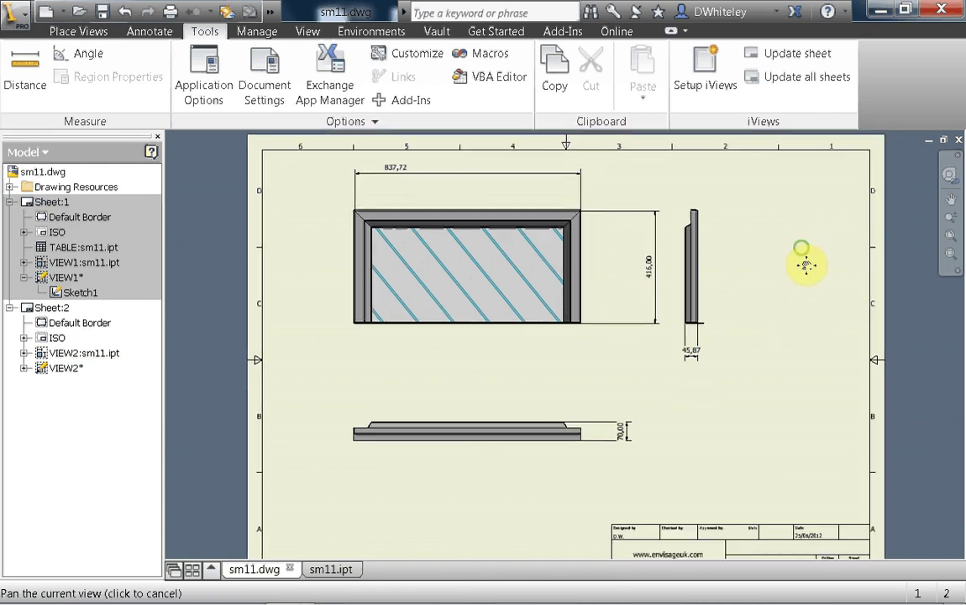
pyautogui.moveTo(803, 263); pyautogui.dragTo(808, 281, button='middle')
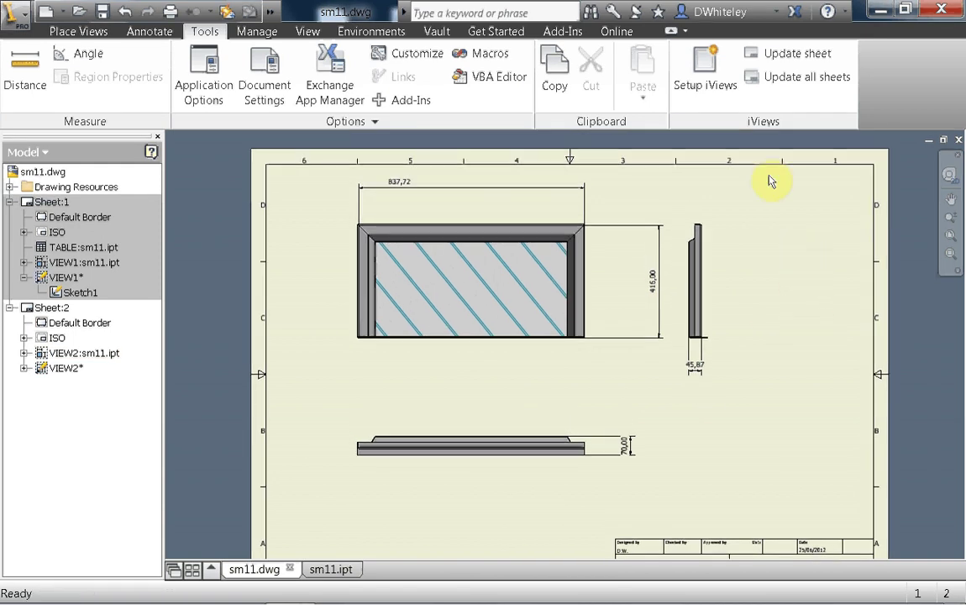
pyautogui.click(723, 81)
pyautogui.moveTo(496, 290); pyautogui.dragTo(219, 152)
pyautogui.click(280, 190)
pyautogui.click(433, 225)
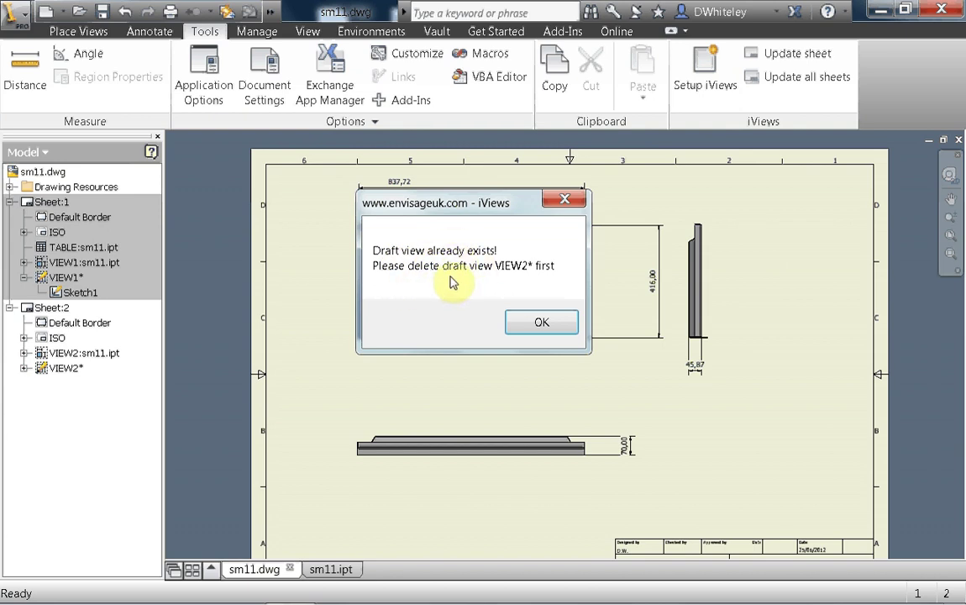
pyautogui.click(532, 328)
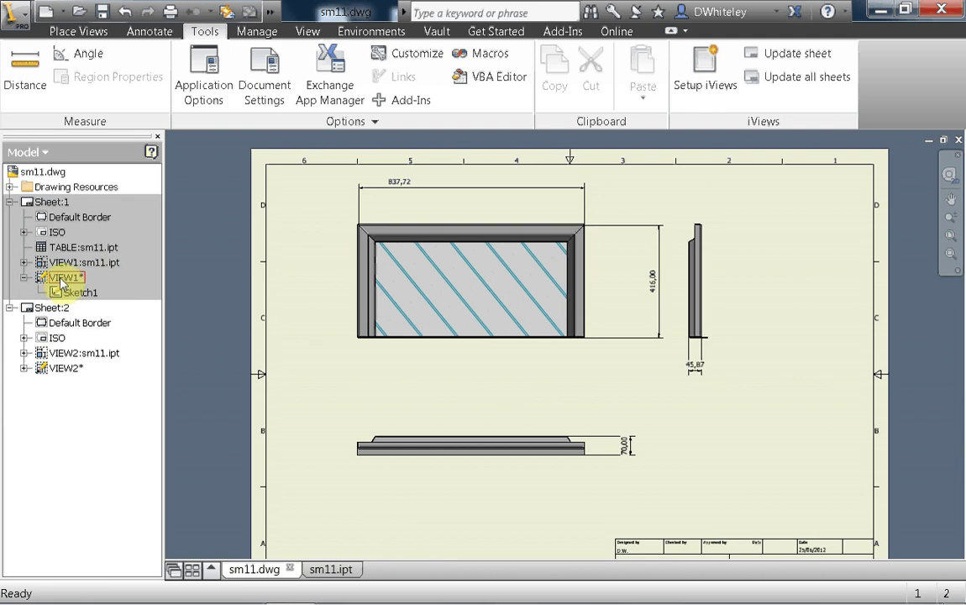
# Select the front view and inspect the context options of VIEW1*'s Sketch1 and VIEW2*, changing nothing
pyautogui.click(519, 289)
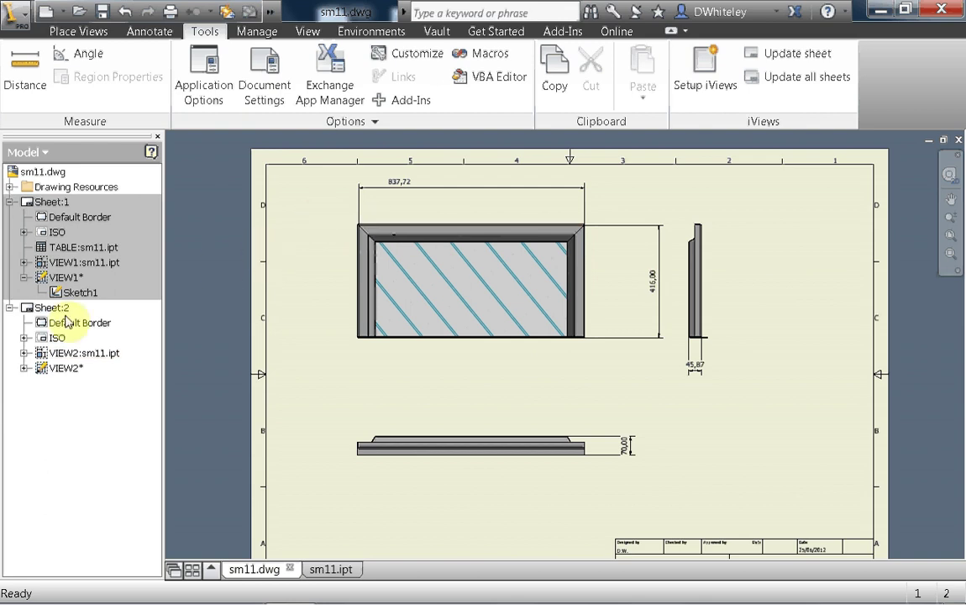
pyautogui.click(52, 294)
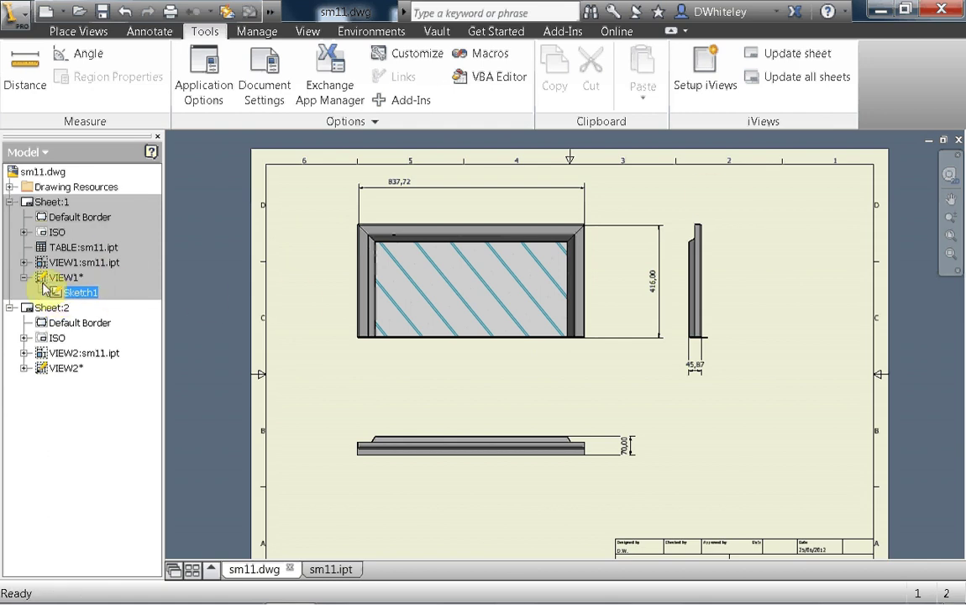
pyautogui.rightClick(55, 294)
pyautogui.click(59, 277)
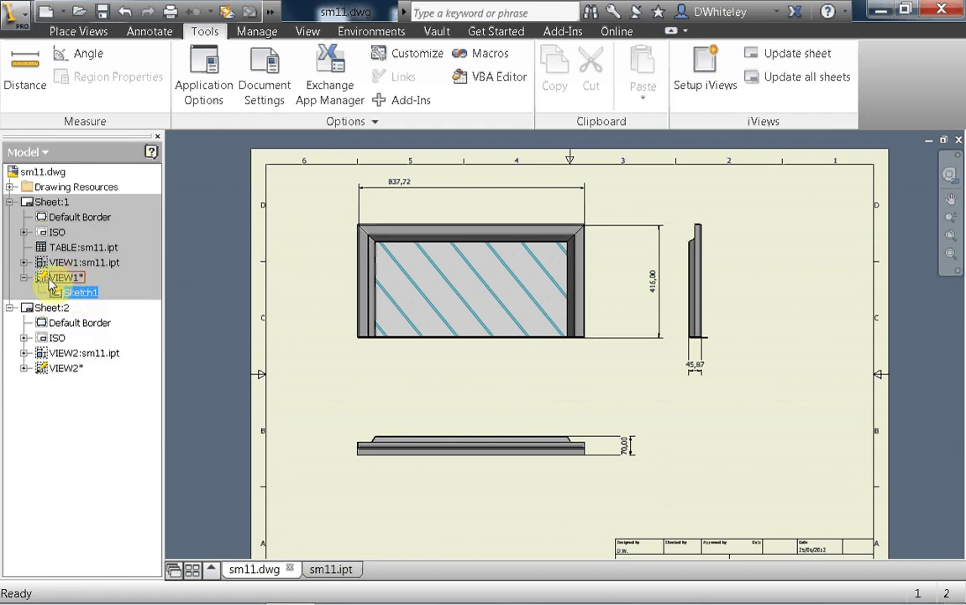
pyautogui.rightClick(46, 372)
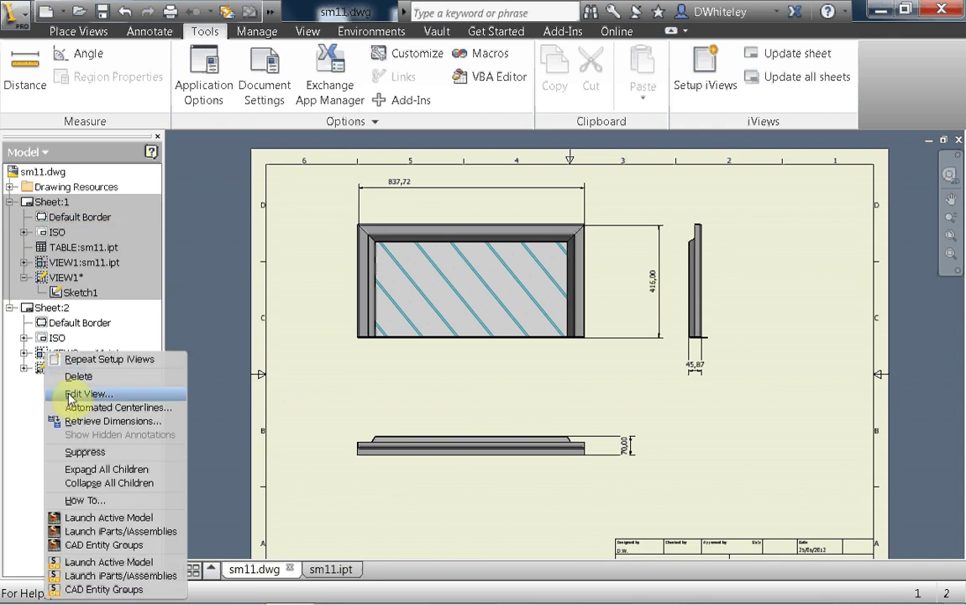
pyautogui.click(71, 395)
pyautogui.click(349, 279)
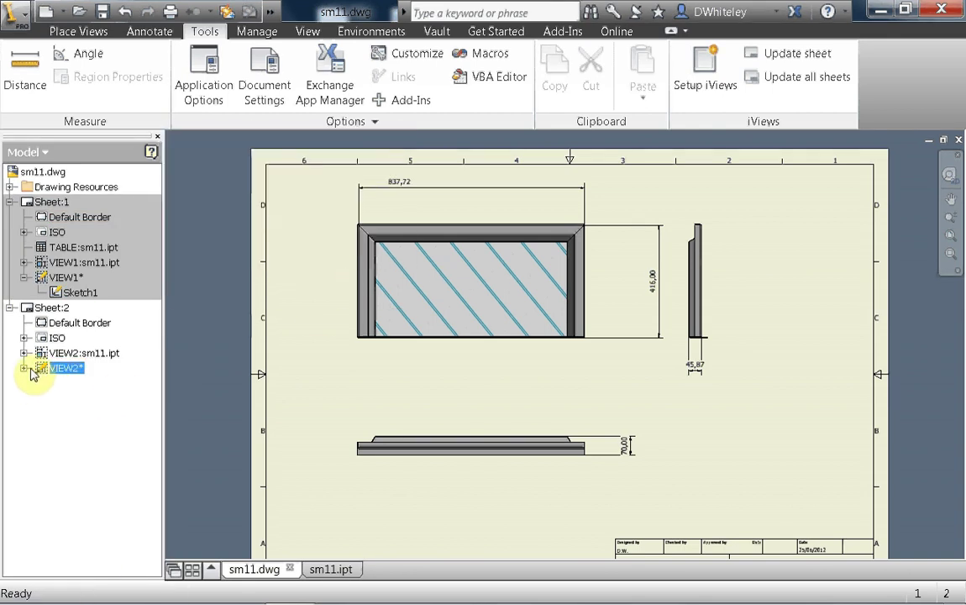
# Edit VIEW2*'s Sketch1, pulling the rectangle corner inward over the front view, and finish
pyautogui.click(25, 368)
pyautogui.rightClick(66, 387)
pyautogui.doubleClick(61, 383)
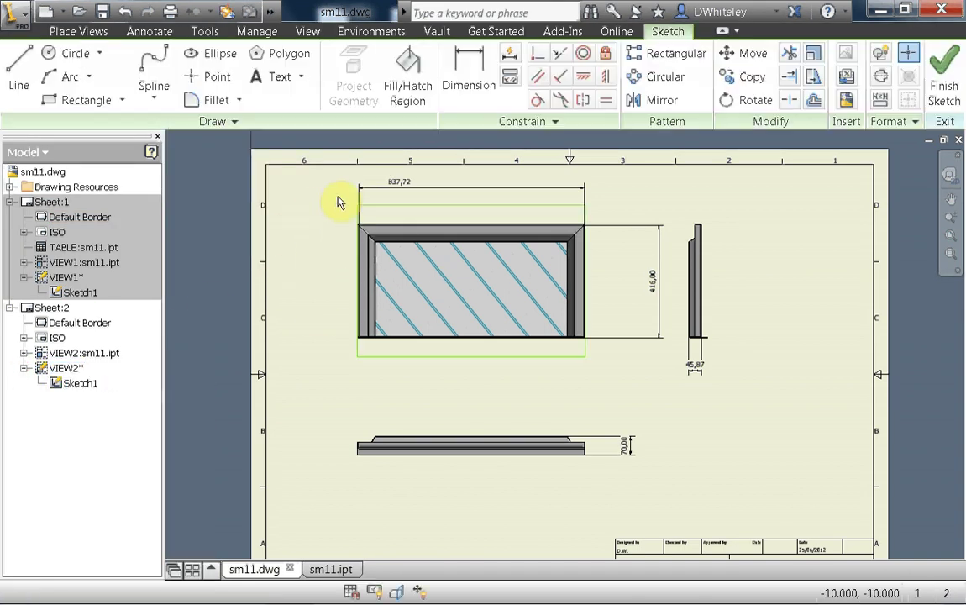
pyautogui.moveTo(361, 210)
pyautogui.mouseDown()
pyautogui.moveTo(407, 222)
pyautogui.moveTo(390, 210)
pyautogui.mouseUp()
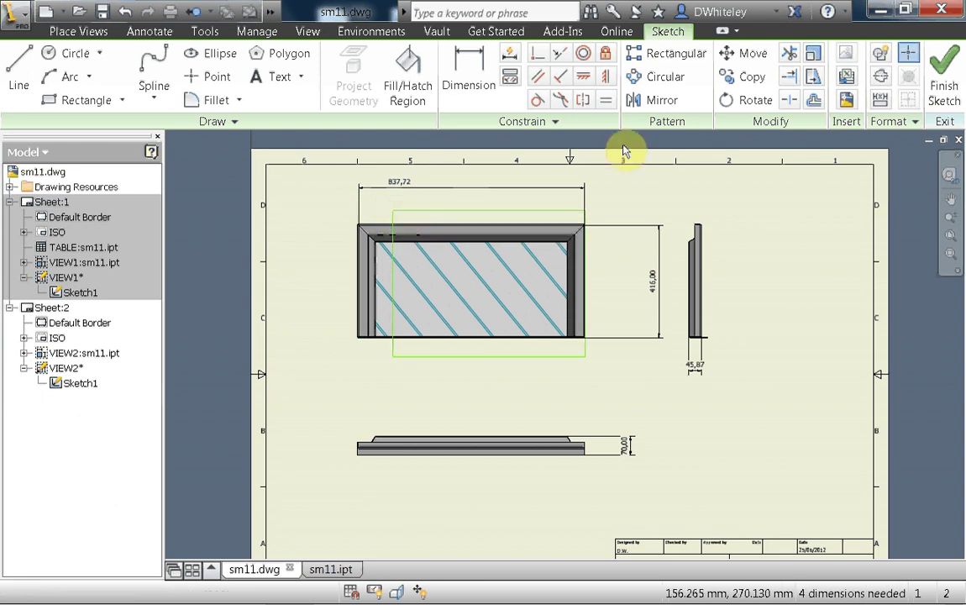
pyautogui.click(945, 89)
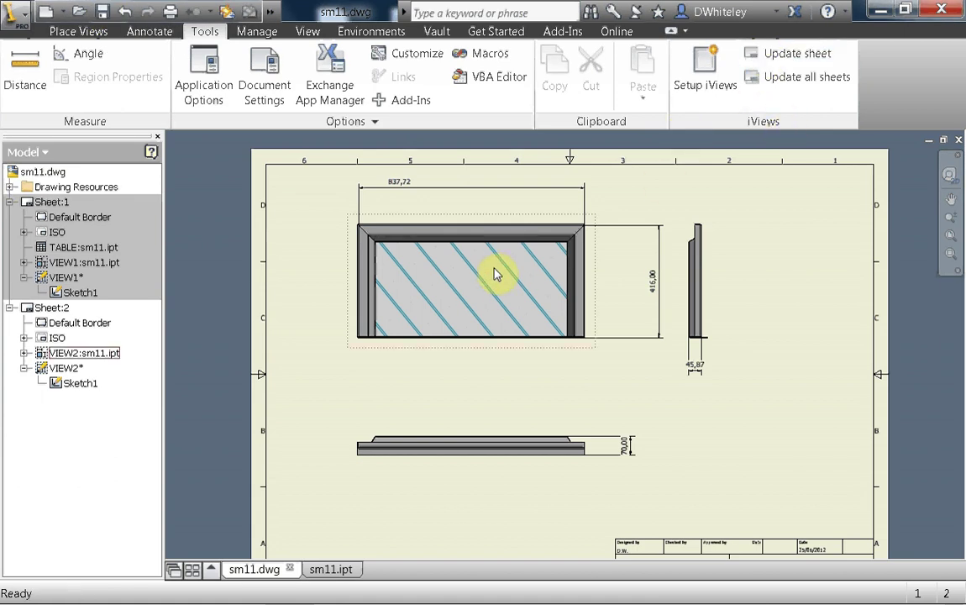
# Run Update all sheets, update the sheet again with the front view selected, and save
pyautogui.click(772, 80)
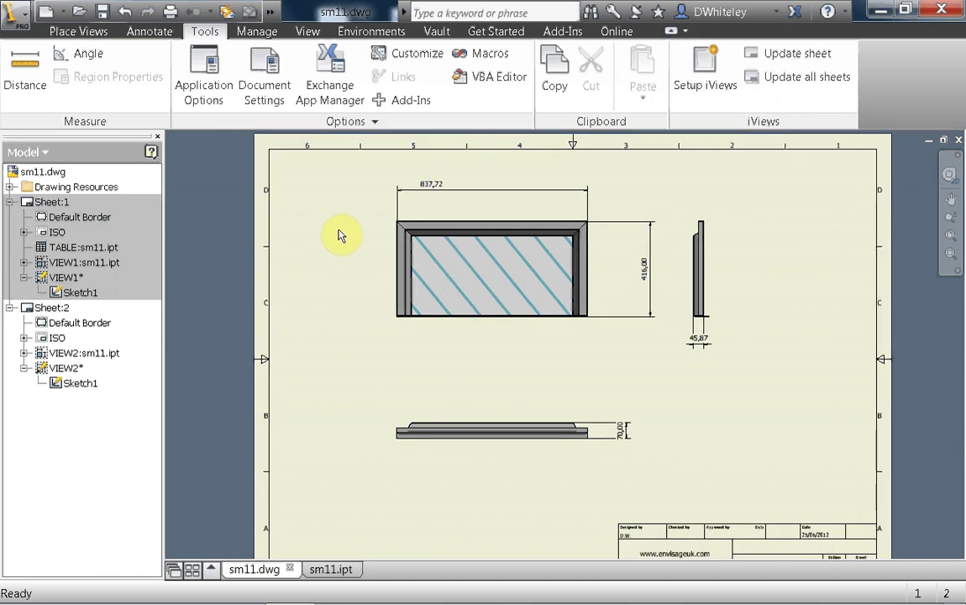
pyautogui.moveTo(335, 239); pyautogui.dragTo(317, 252, button='middle')
pyautogui.click(521, 239)
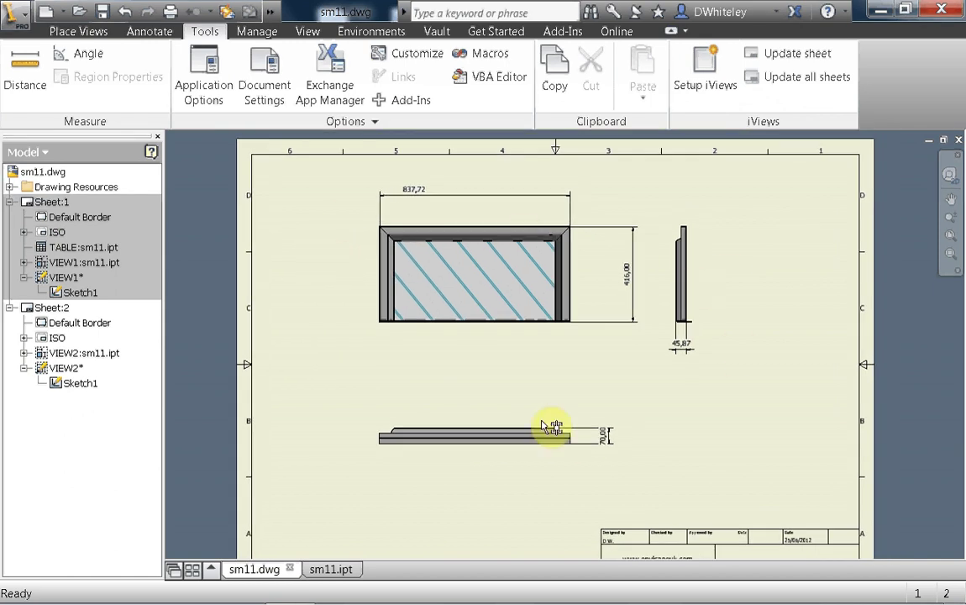
pyautogui.click(796, 76)
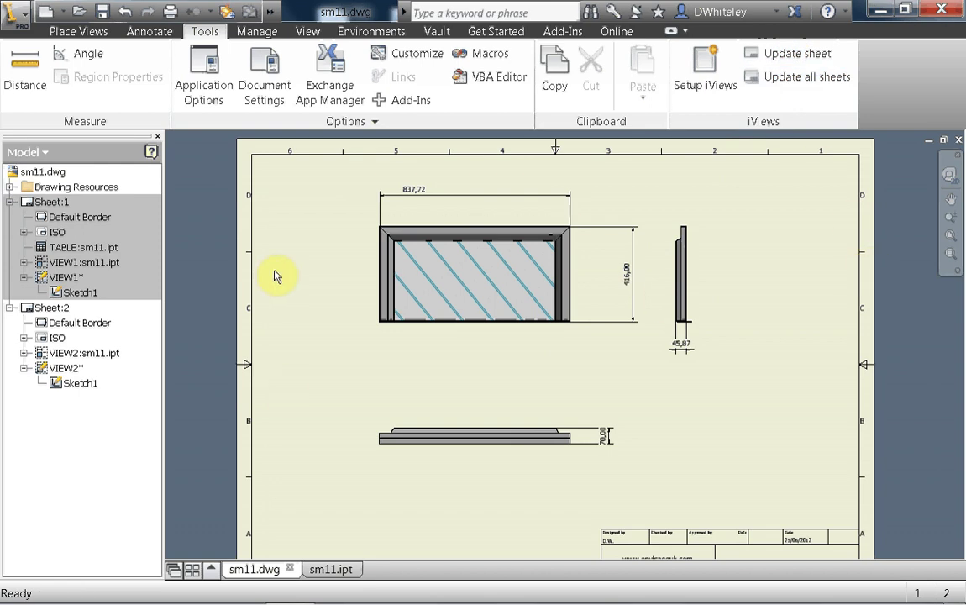
pyautogui.click(105, 11)
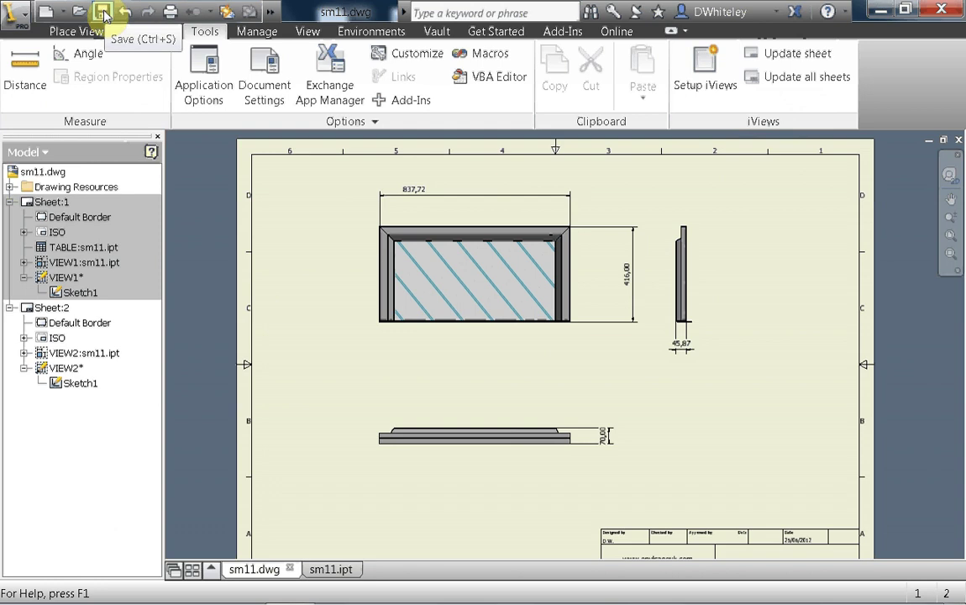
# Lengthen the tray via Sketch1 in sm11.ipt, then return to sm11.dwg, whose front view now reads 1324,57 wide
pyautogui.click(317, 569)
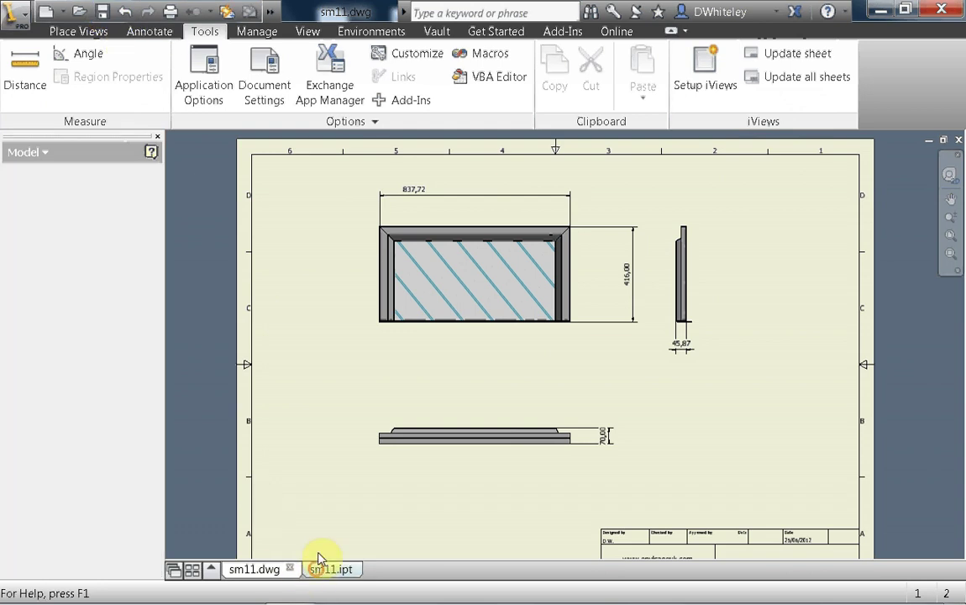
pyautogui.scroll(-3, 286, 236)
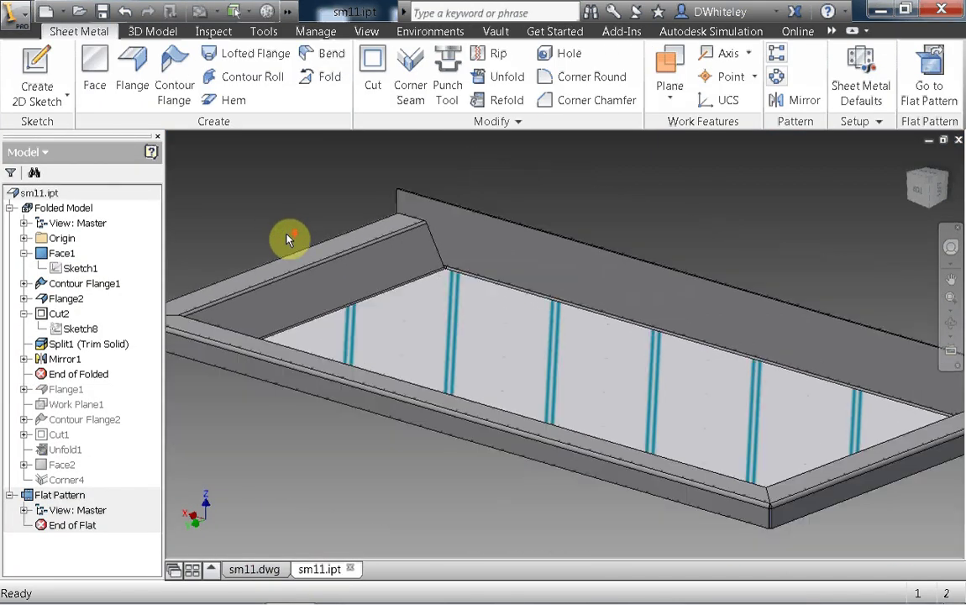
pyautogui.moveTo(291, 237)
pyautogui.mouseDown(button='middle')
pyautogui.moveTo(309, 239)
pyautogui.moveTo(288, 228)
pyautogui.mouseUp(button='middle')
pyautogui.doubleClick(74, 268)
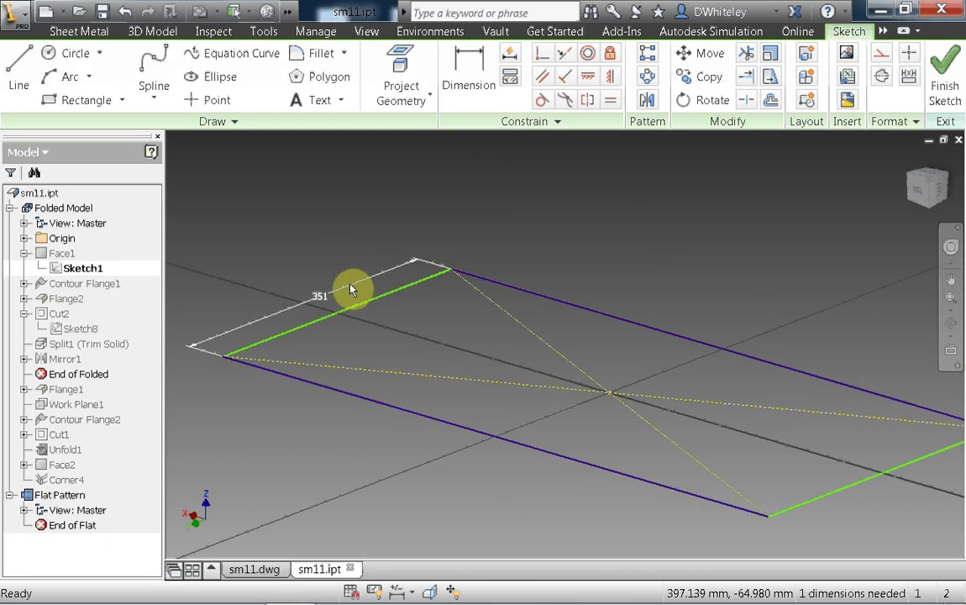
pyautogui.click(944, 80)
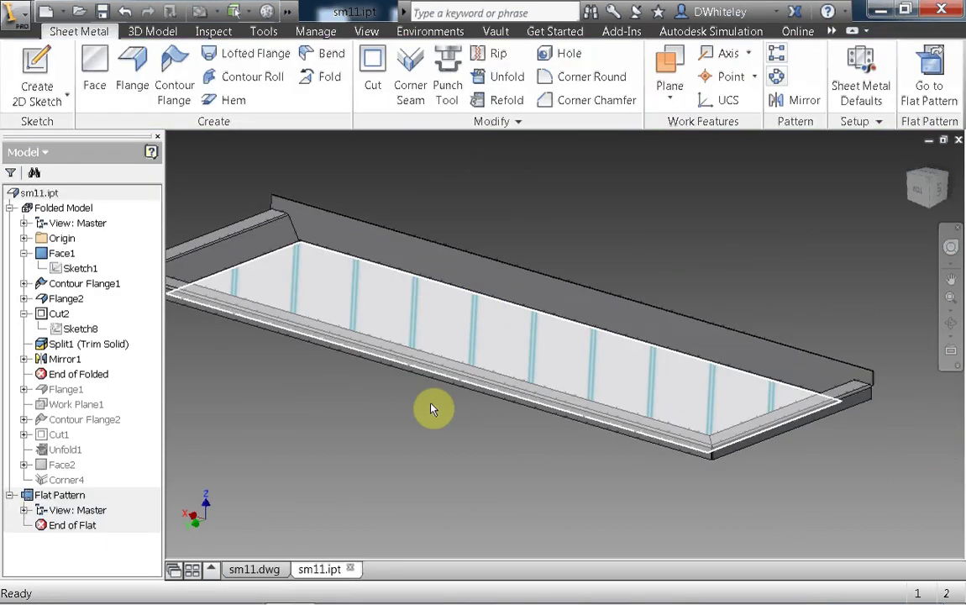
pyautogui.click(254, 570)
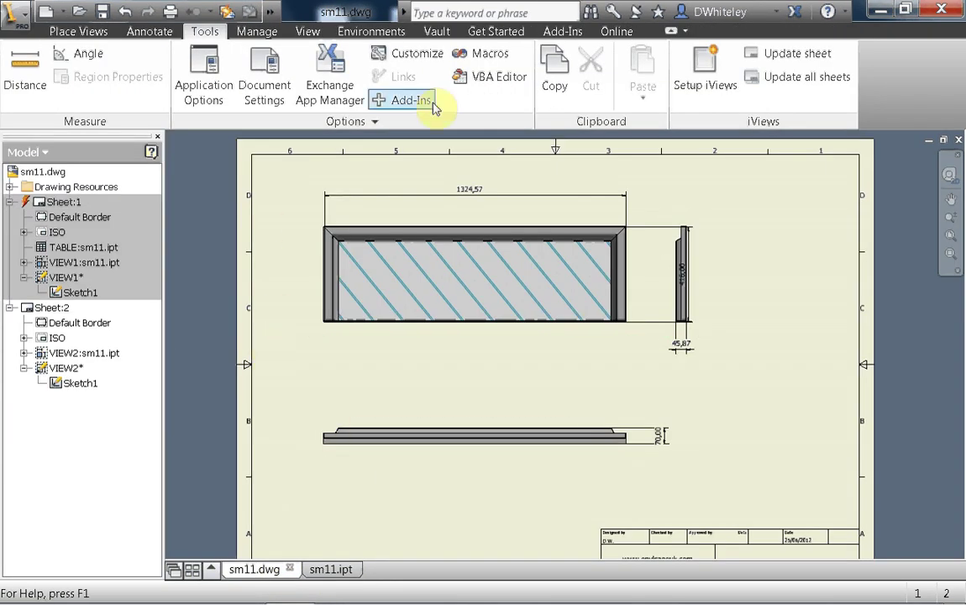
# Run iViews Update all sheets, then check sheet 1 and sheet 2's flat pattern at 1420,78 by 532,63
pyautogui.click(44, 202)
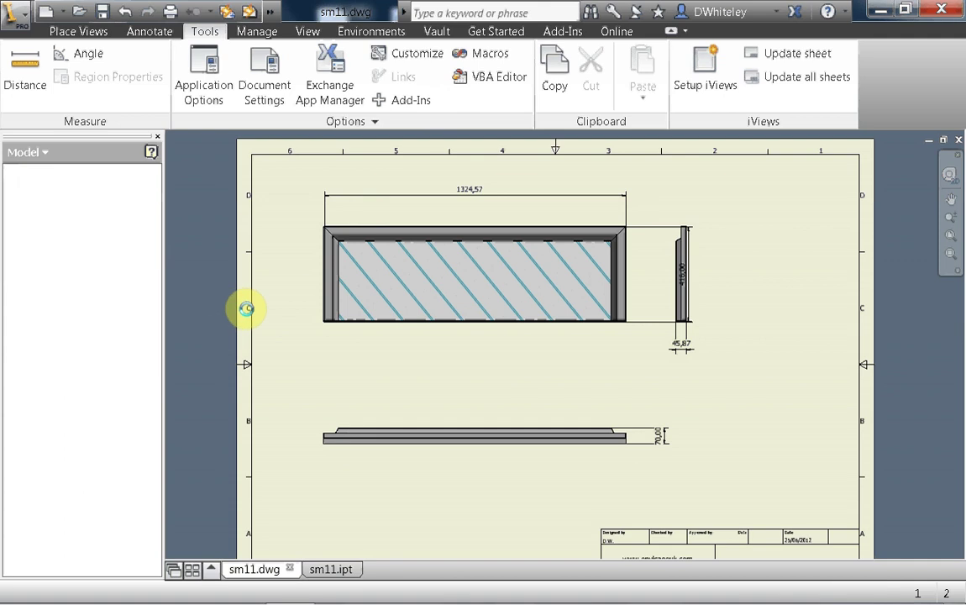
pyautogui.click(771, 80)
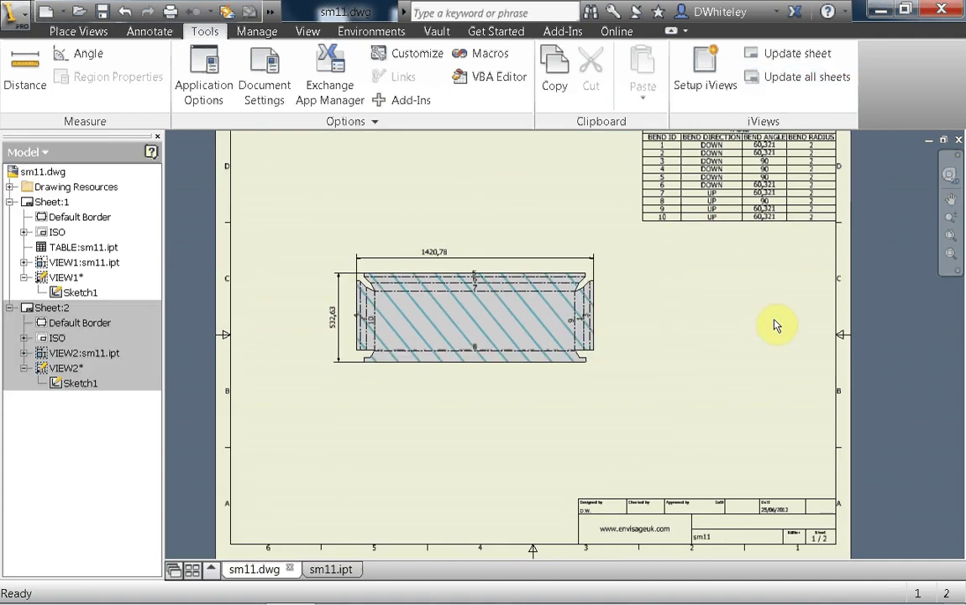
pyautogui.doubleClick(44, 307)
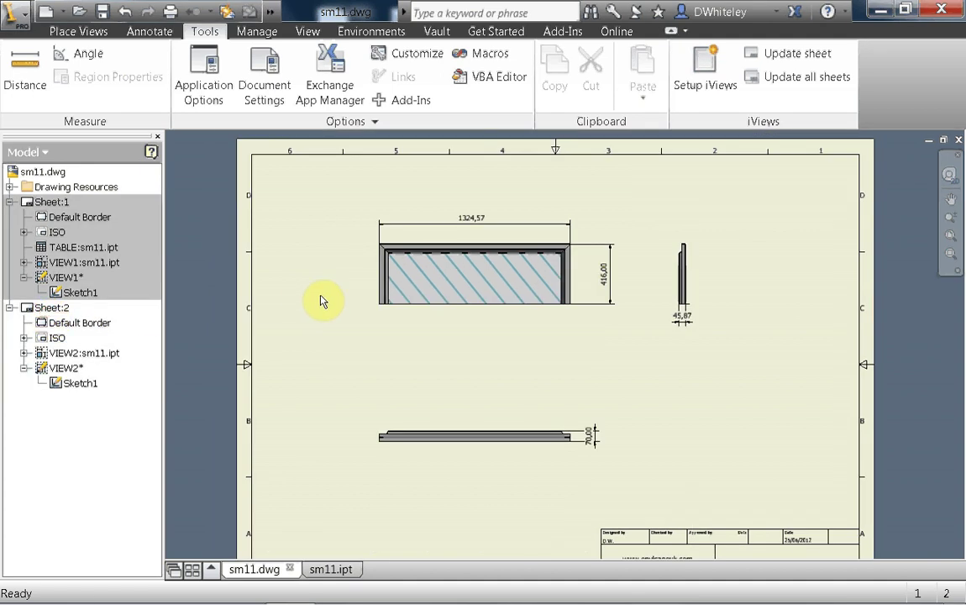
pyautogui.click(456, 312)
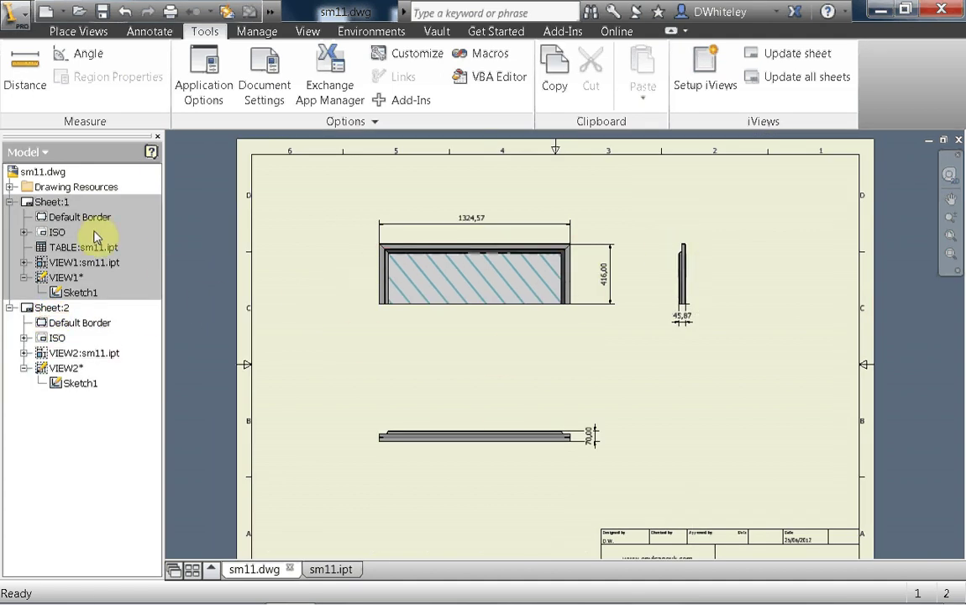
pyautogui.doubleClick(51, 207)
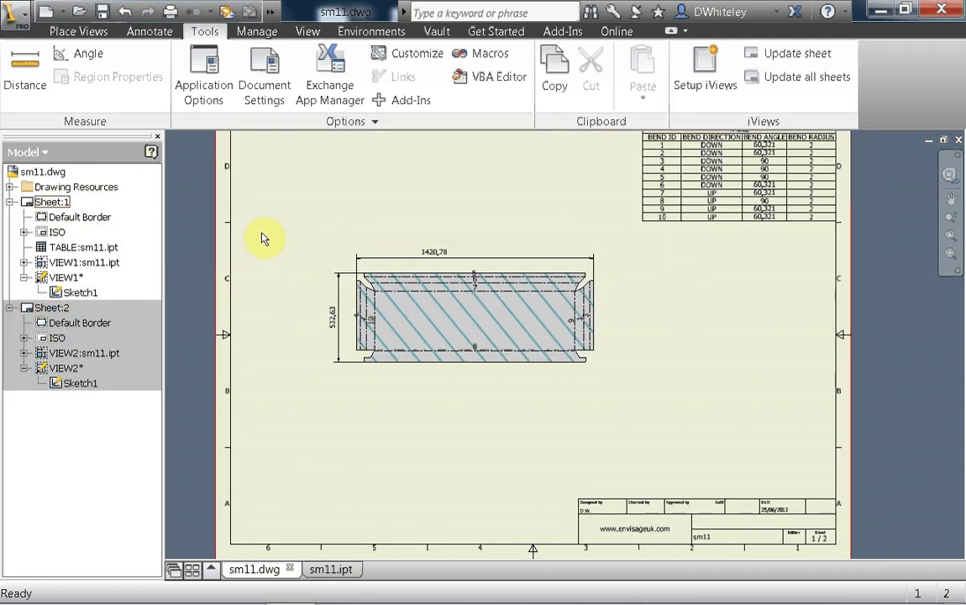